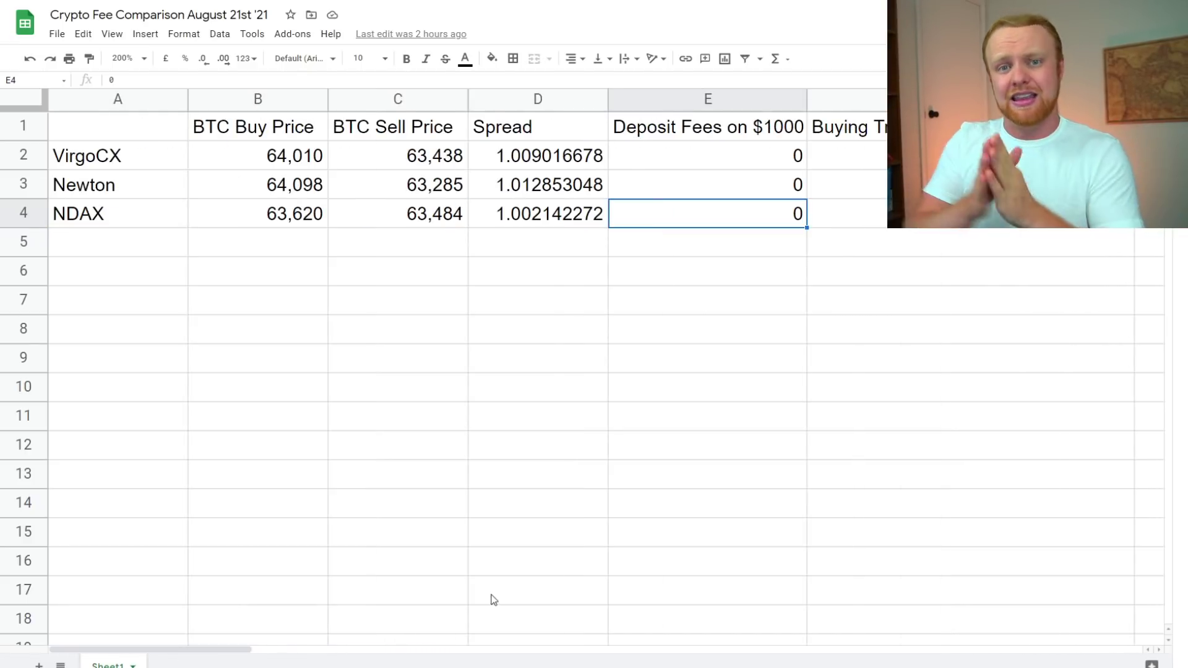
- Examine NDAX's row in the fee comparison, from BTC buy and sell prices through trading fees to CAD after selling
key(Left)
key(Left)
key(Left)
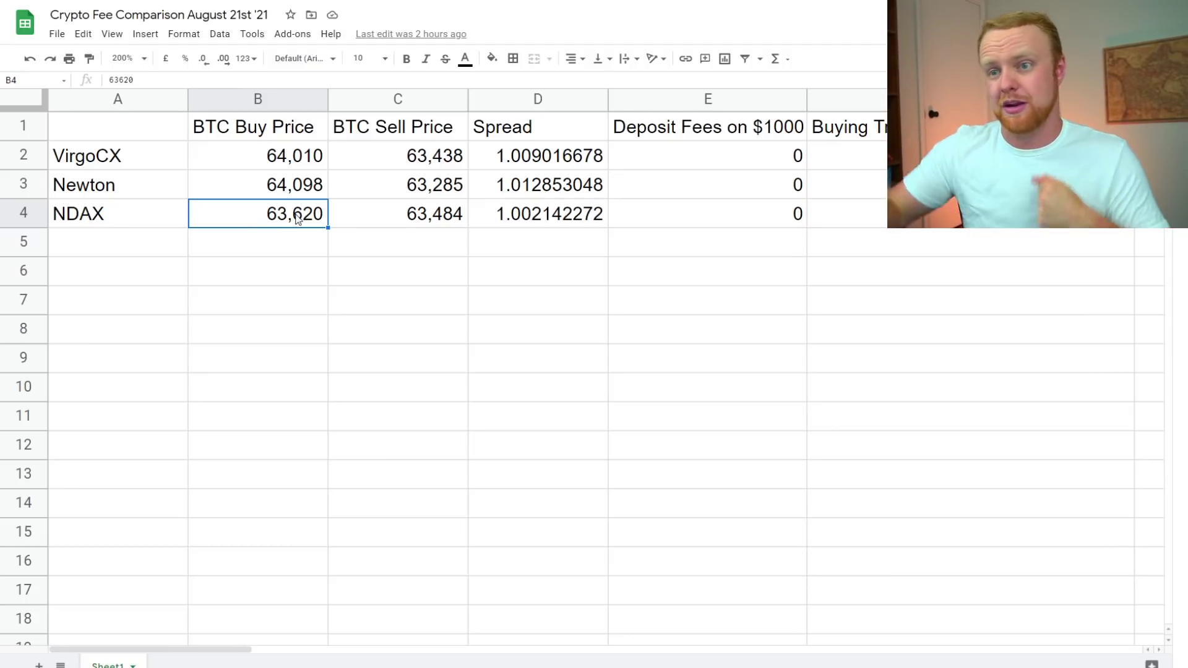
click(403, 224)
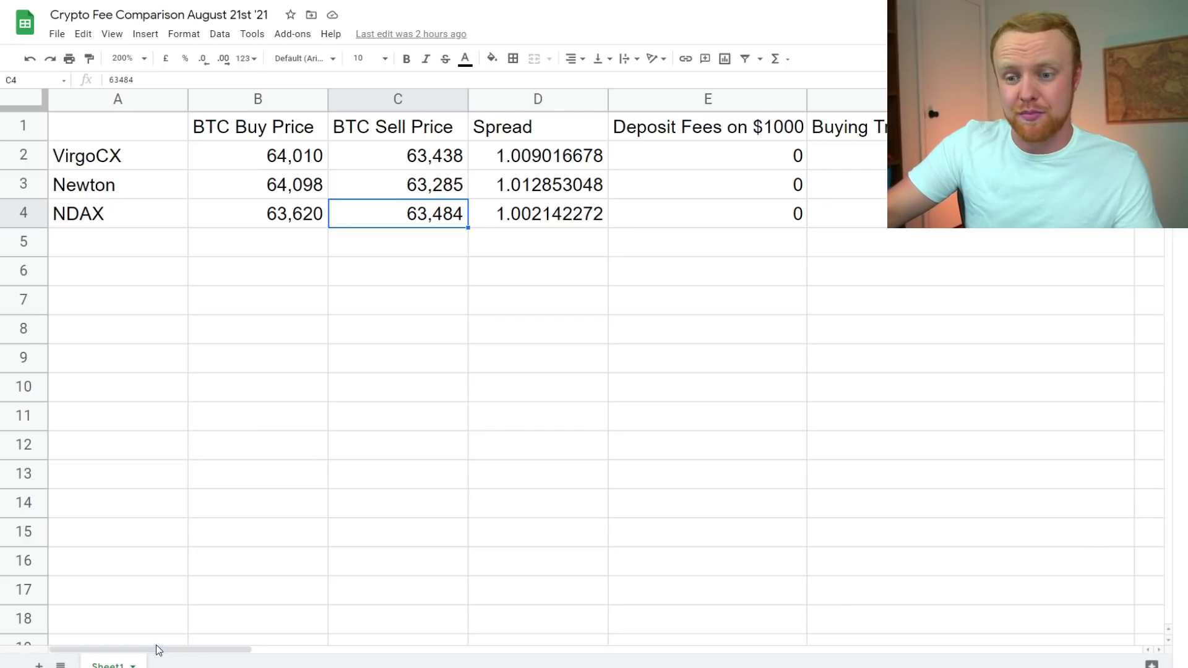
drag(156, 648, 269, 646)
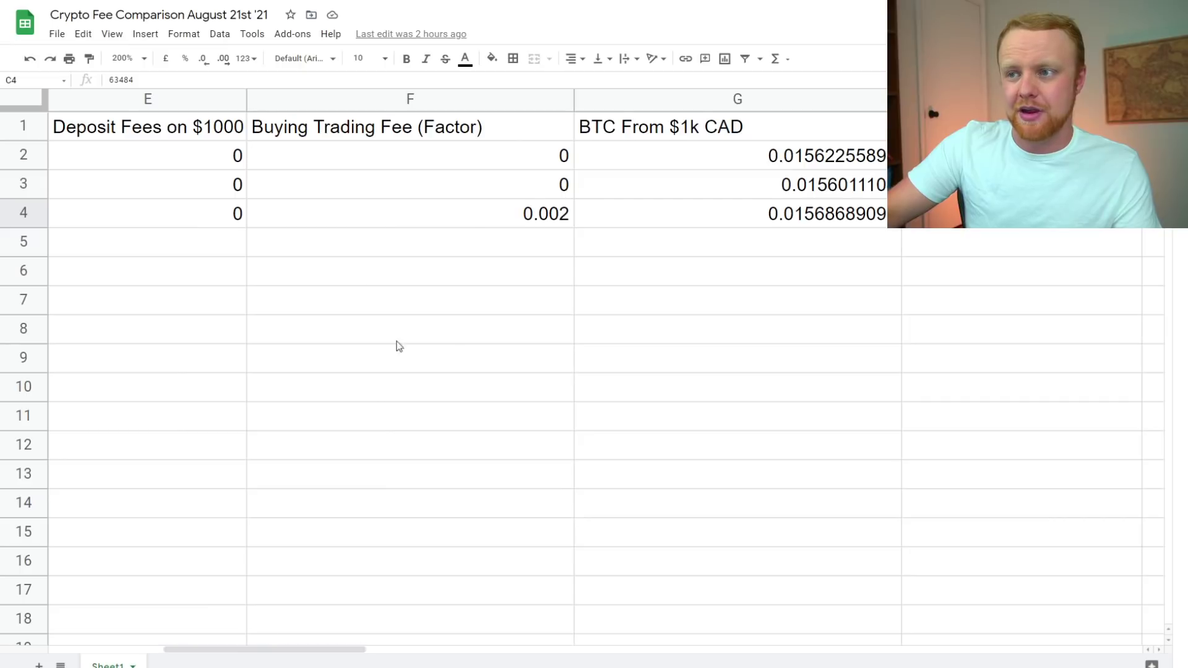
click(309, 642)
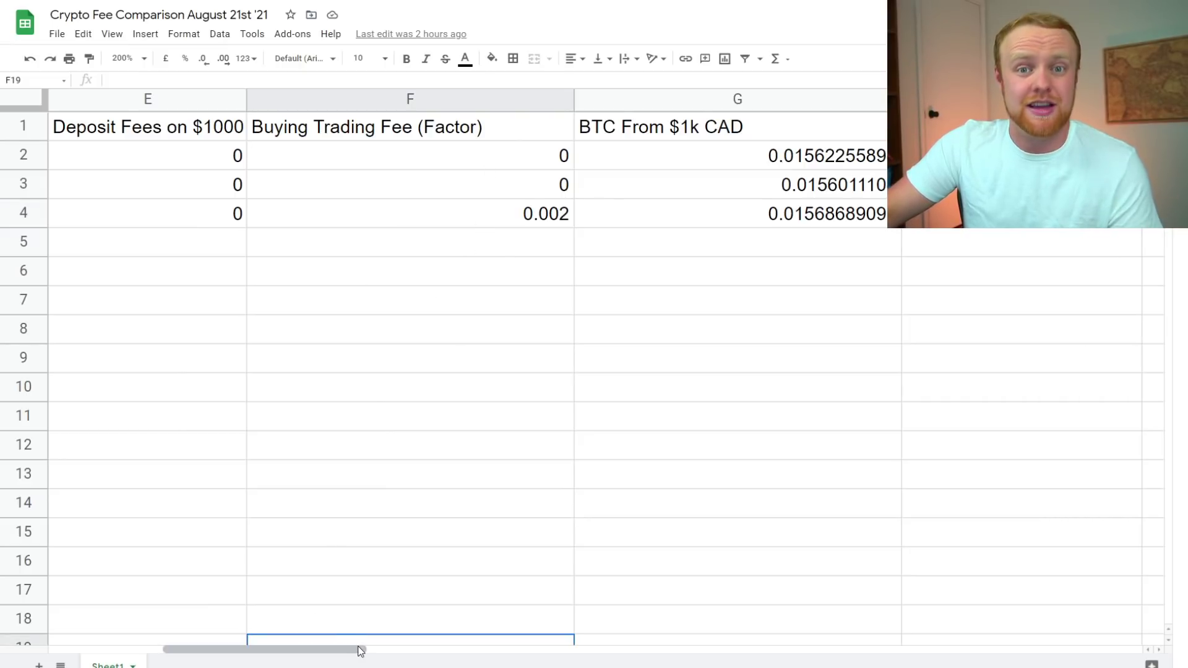
drag(352, 650, 363, 651)
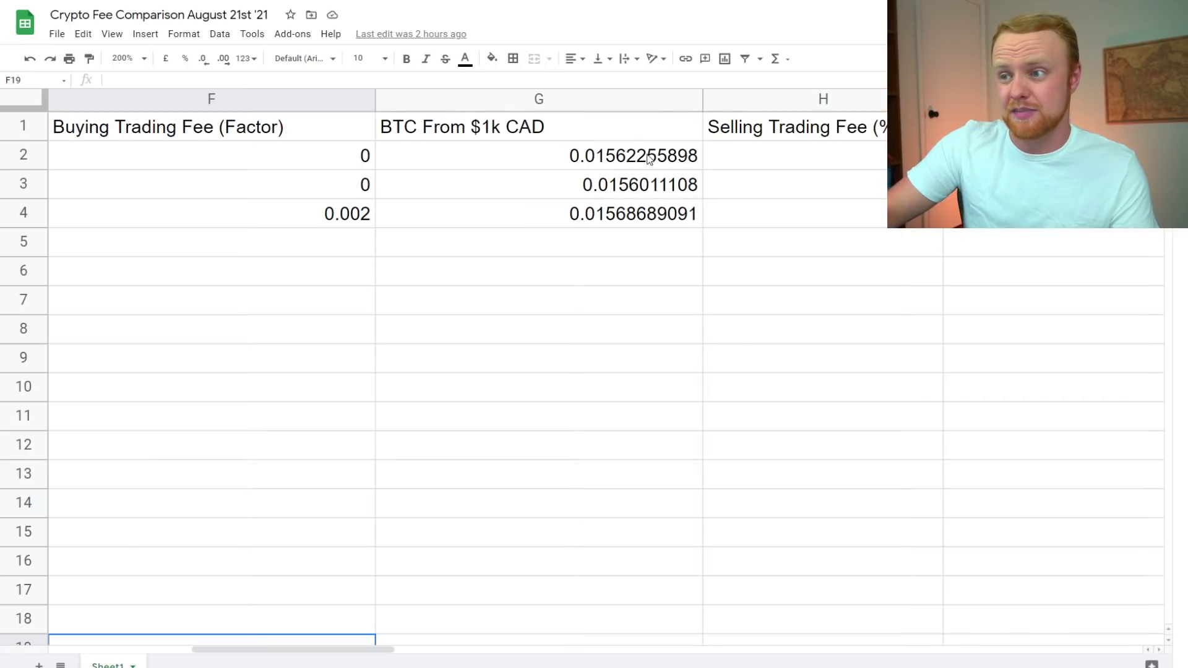
click(621, 226)
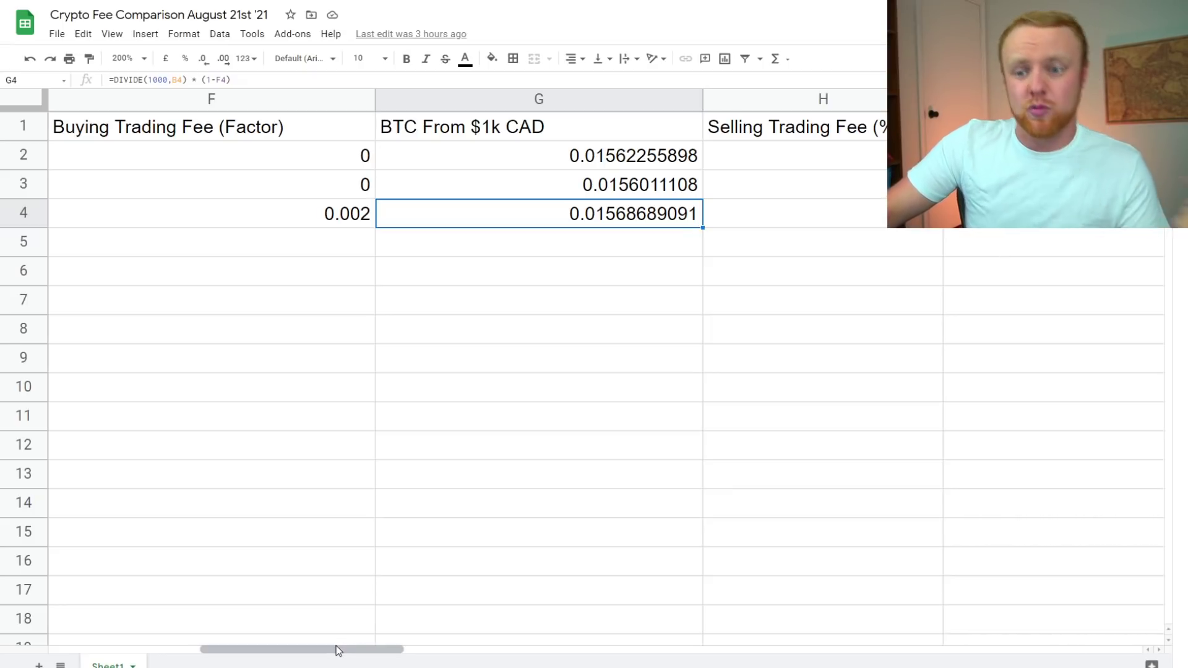
drag(321, 647, 448, 649)
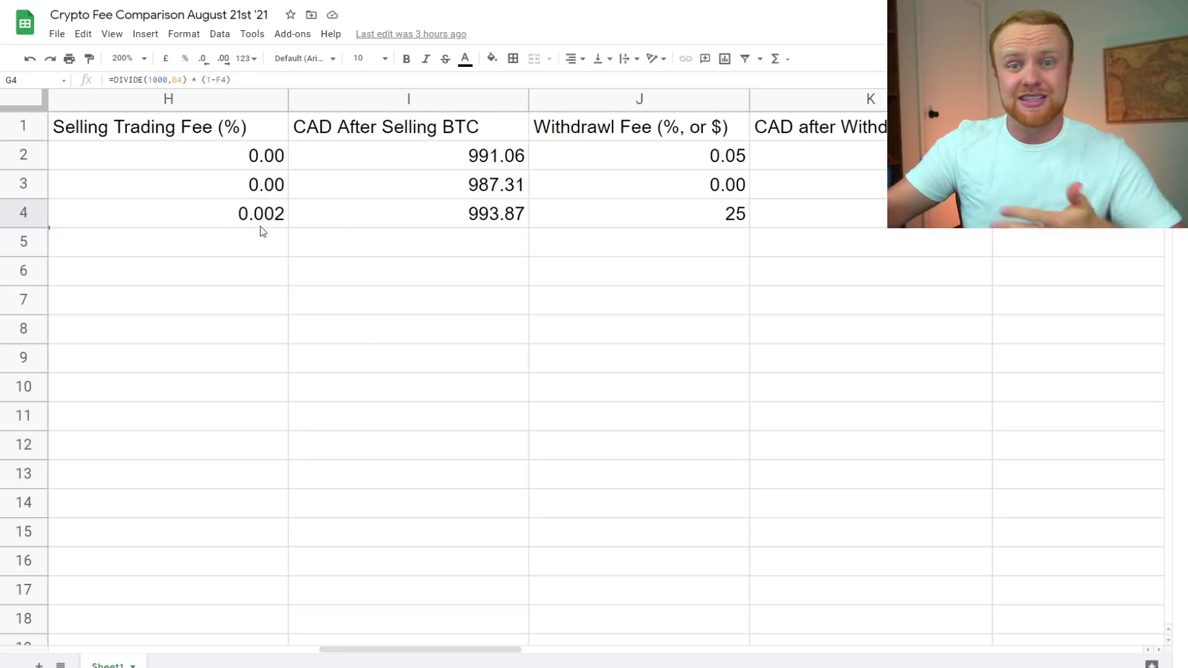
click(486, 214)
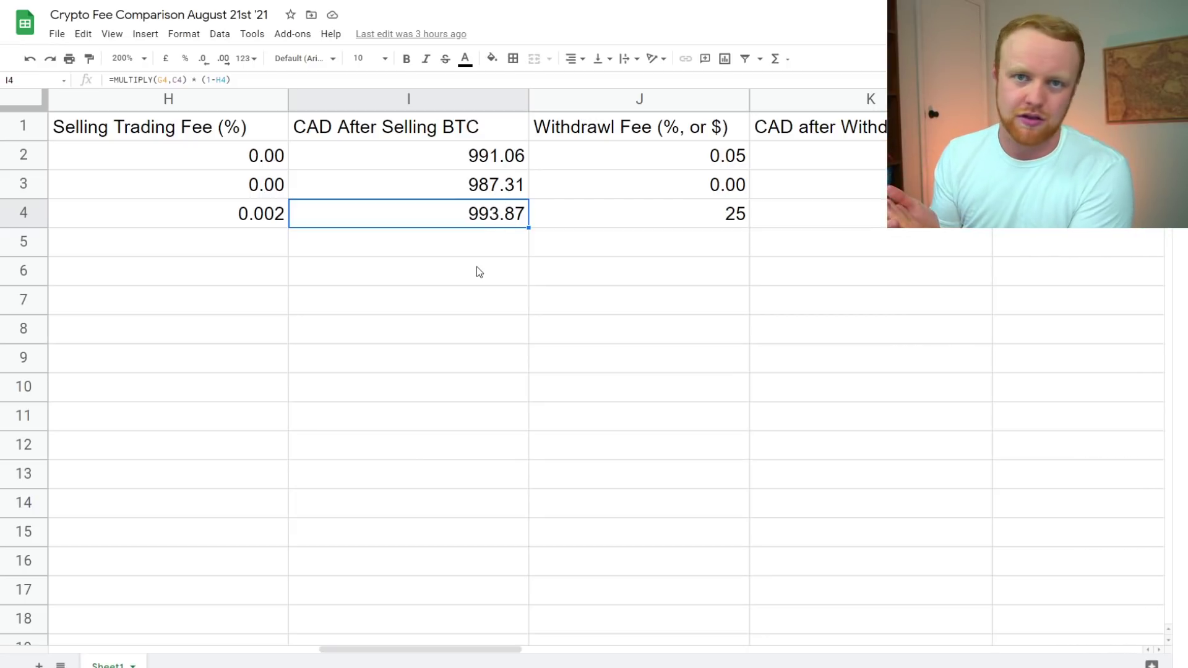
- Draw a yellow arrow and an underline beneath NDAX's CAD After Selling BTC value in cell I4
scroll(477, 266, right, 2)
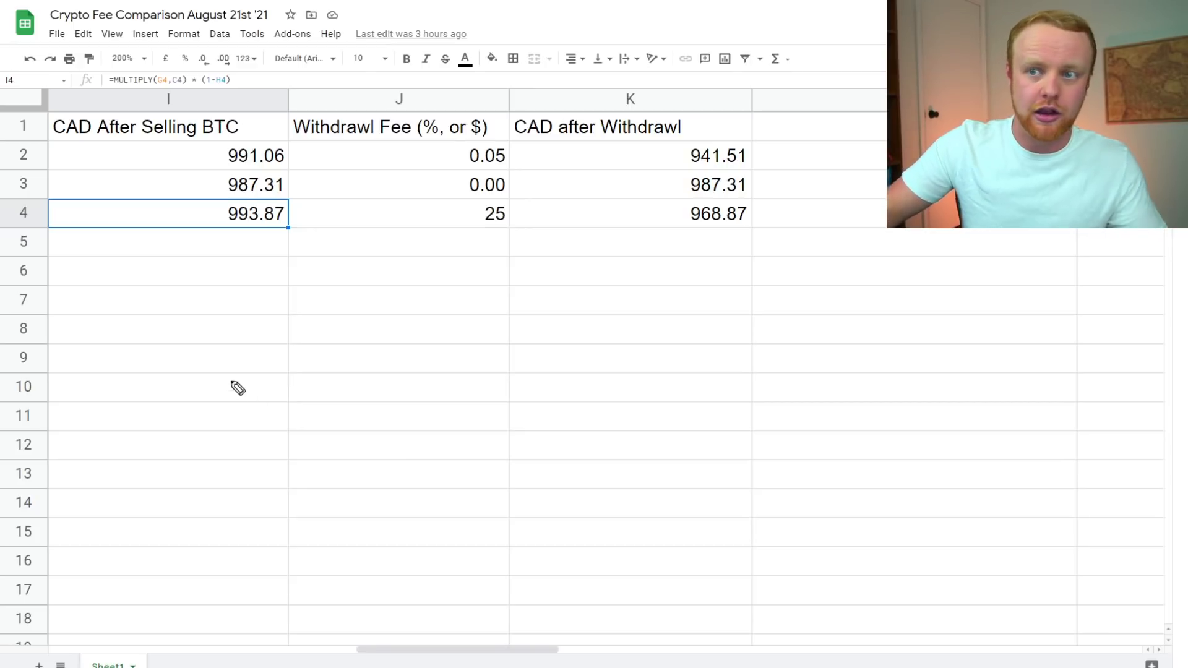
mouse_move(83, 366)
mouse_down()
mouse_move(186, 328)
mouse_move(186, 281)
mouse_move(217, 295)
mouse_up()
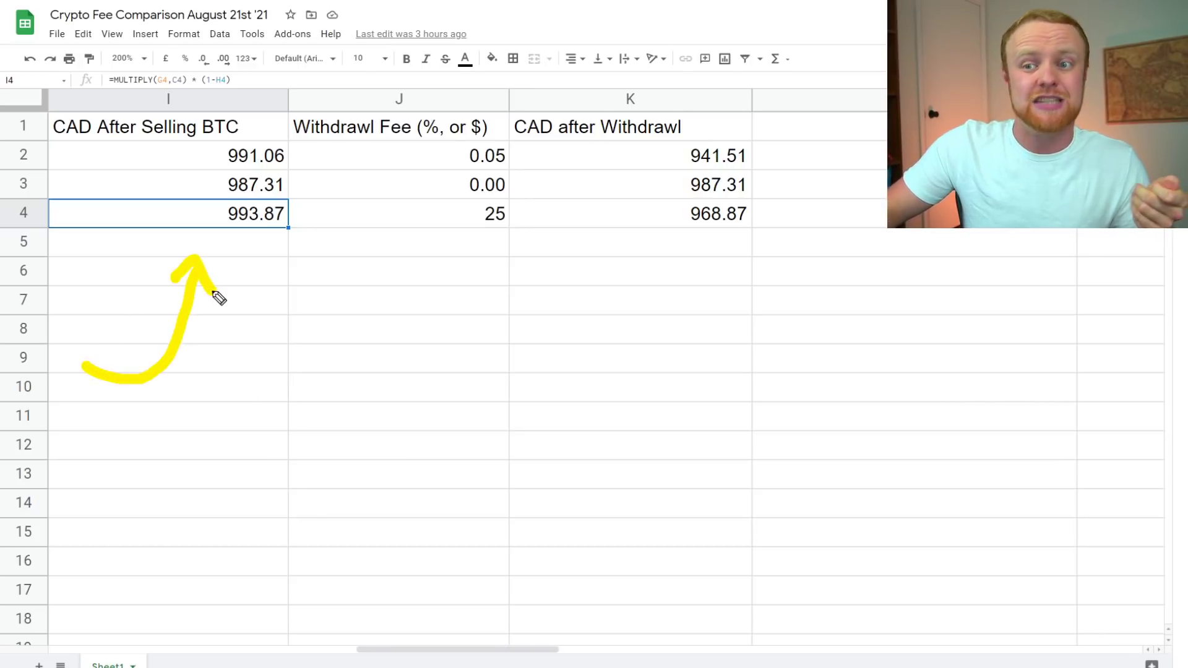
drag(180, 240, 320, 247)
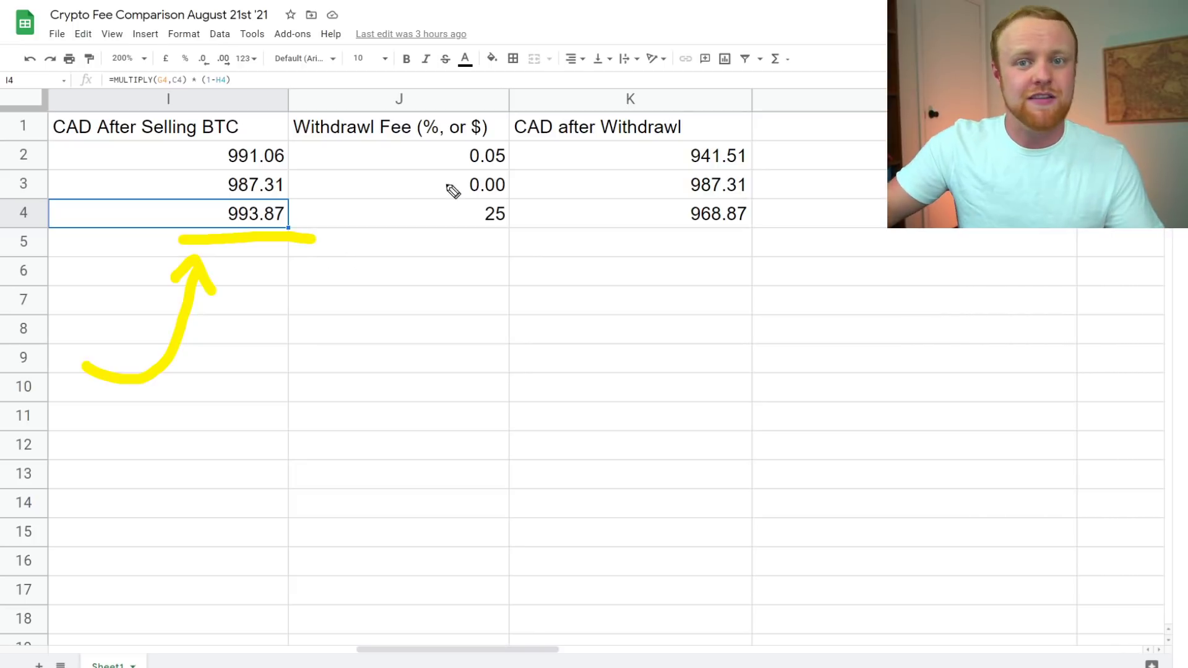
mouse_move(522, 199)
mouse_down()
mouse_move(464, 230)
mouse_move(529, 207)
mouse_up()
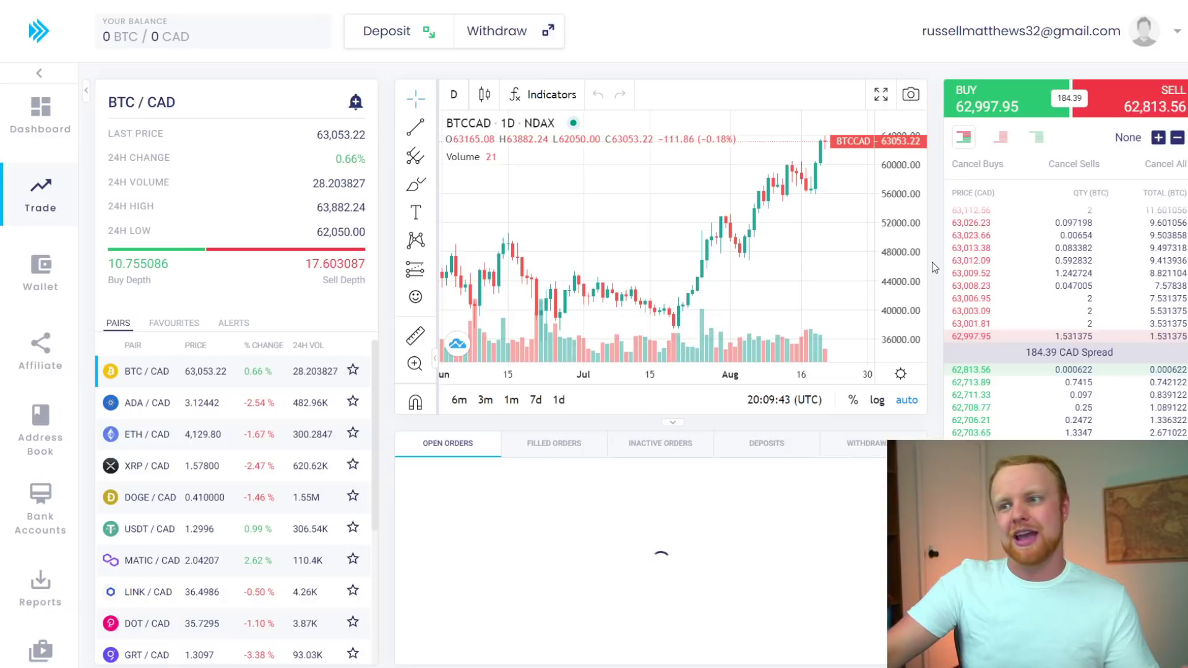
- On the NDAX trading page, browse the BTC/CAD chart's available indicators and view the alerts list
click(550, 95)
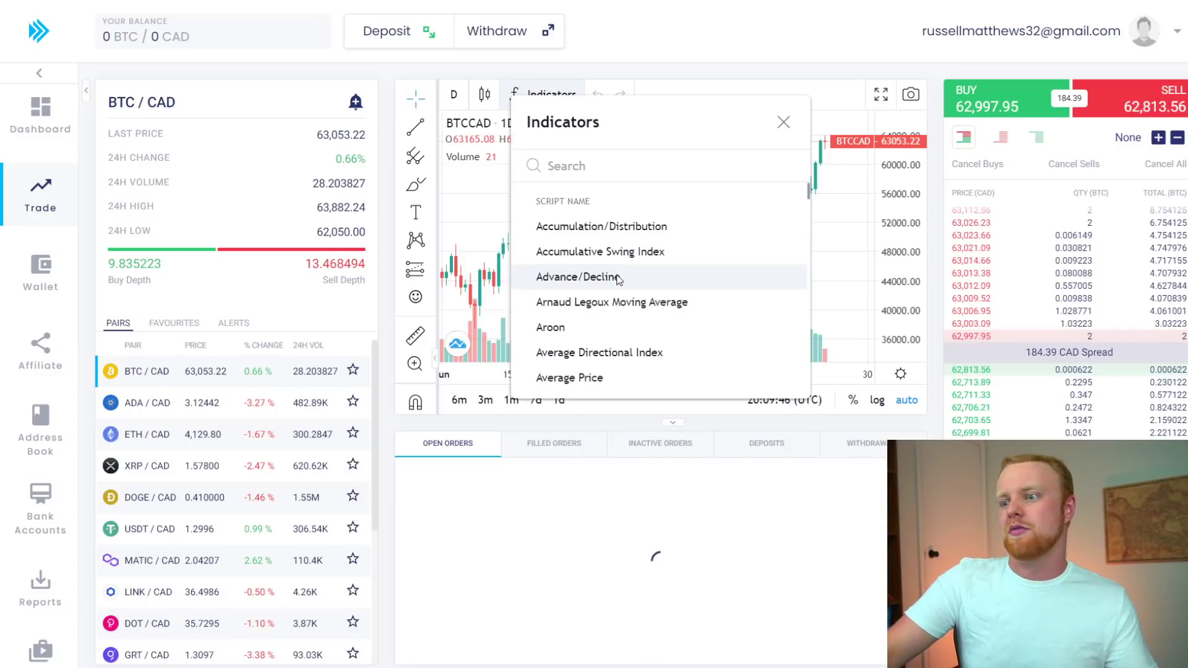
scroll(612, 275, down, 8)
scroll(624, 277, down, 5)
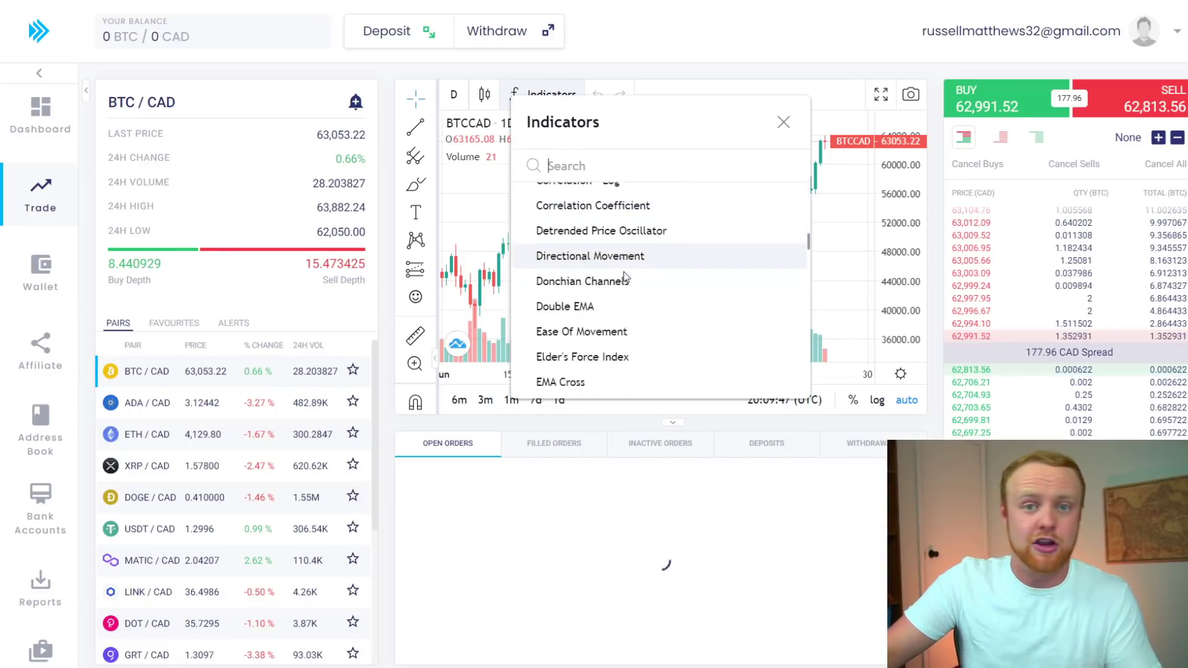
click(784, 123)
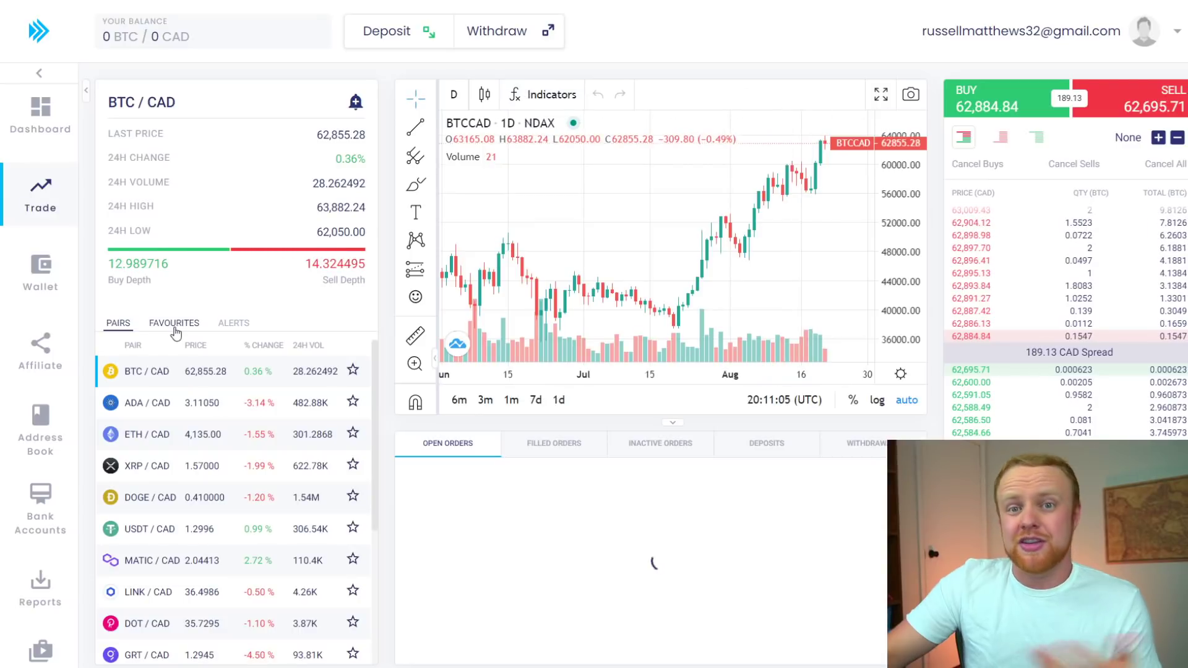
click(233, 326)
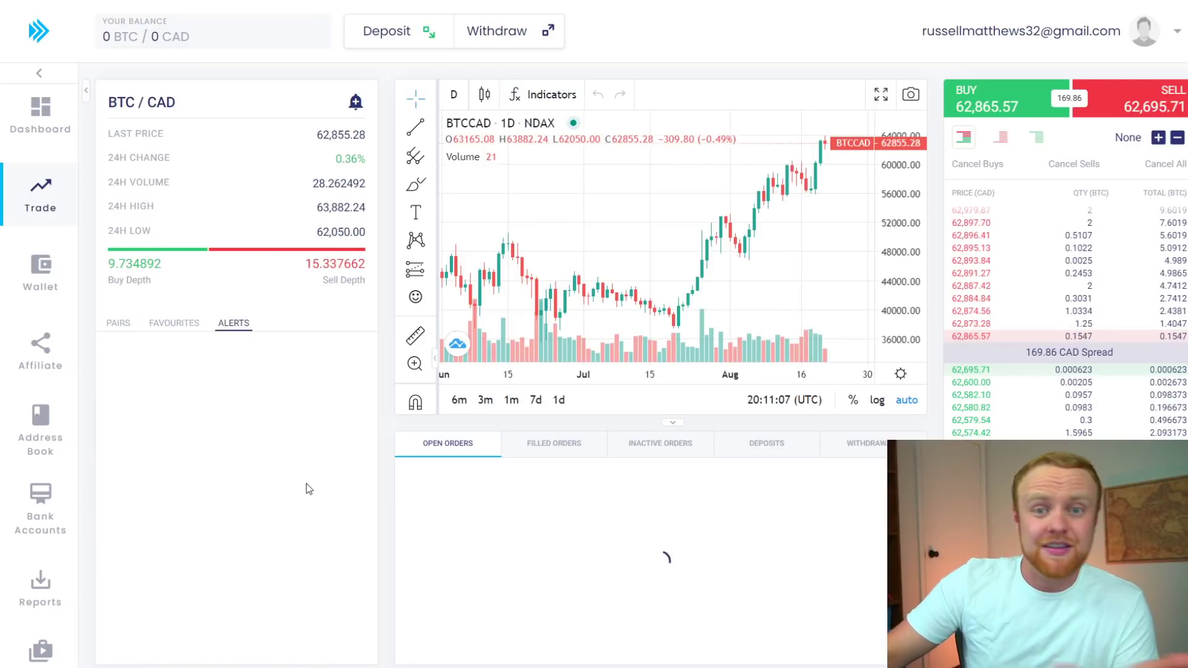
- Start a new recurring purchase subscription named ETH DCA with a weekly period on Tuesday
click(990, 102)
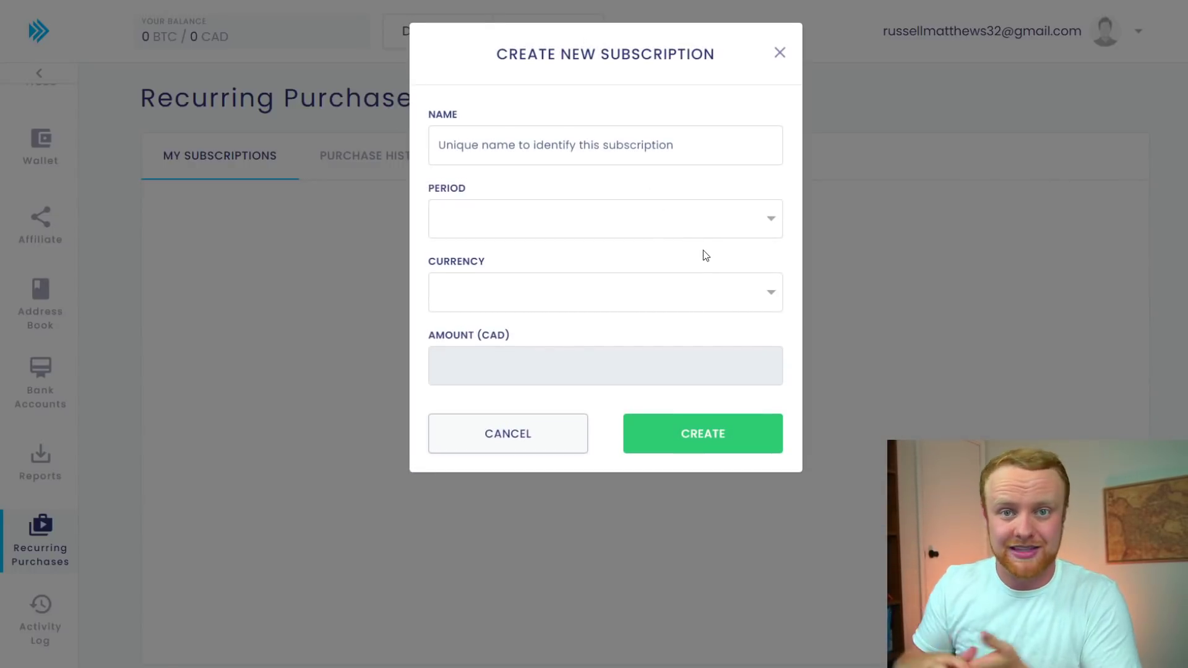
click(637, 145)
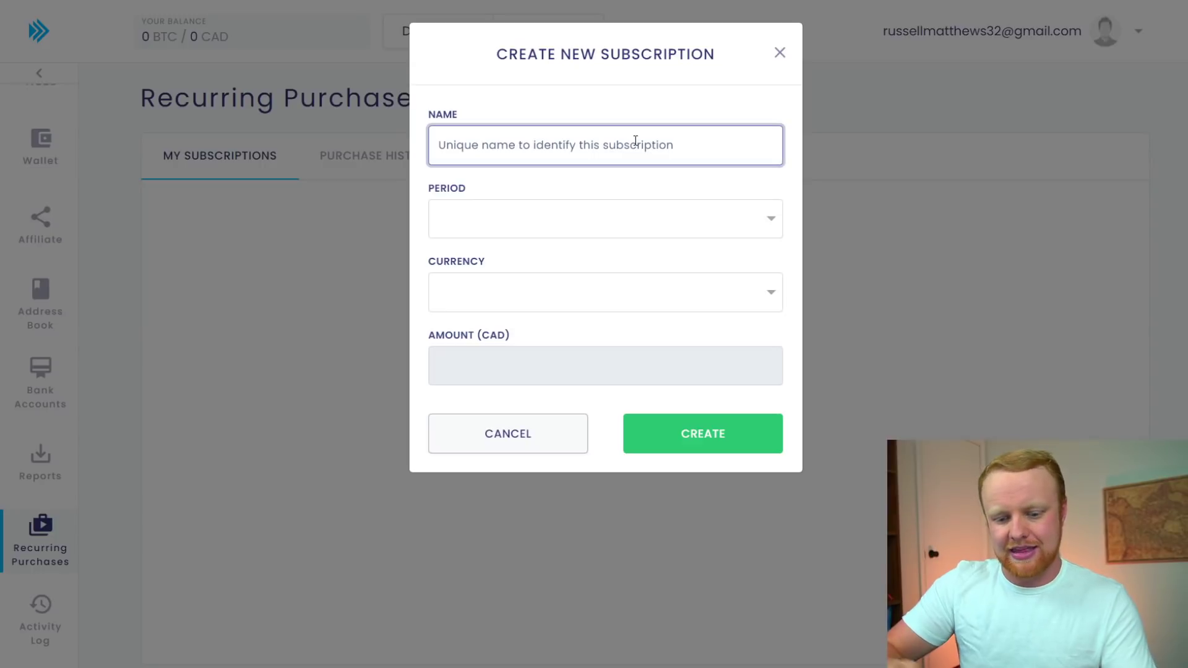
text(ETH DCA)
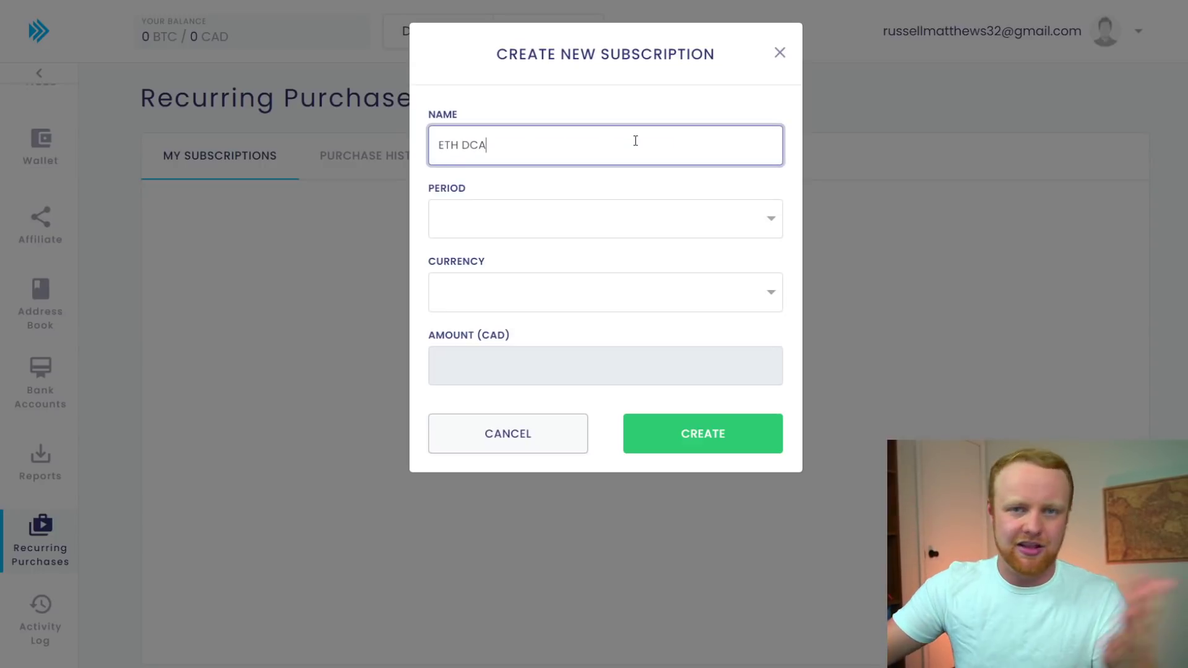
click(632, 225)
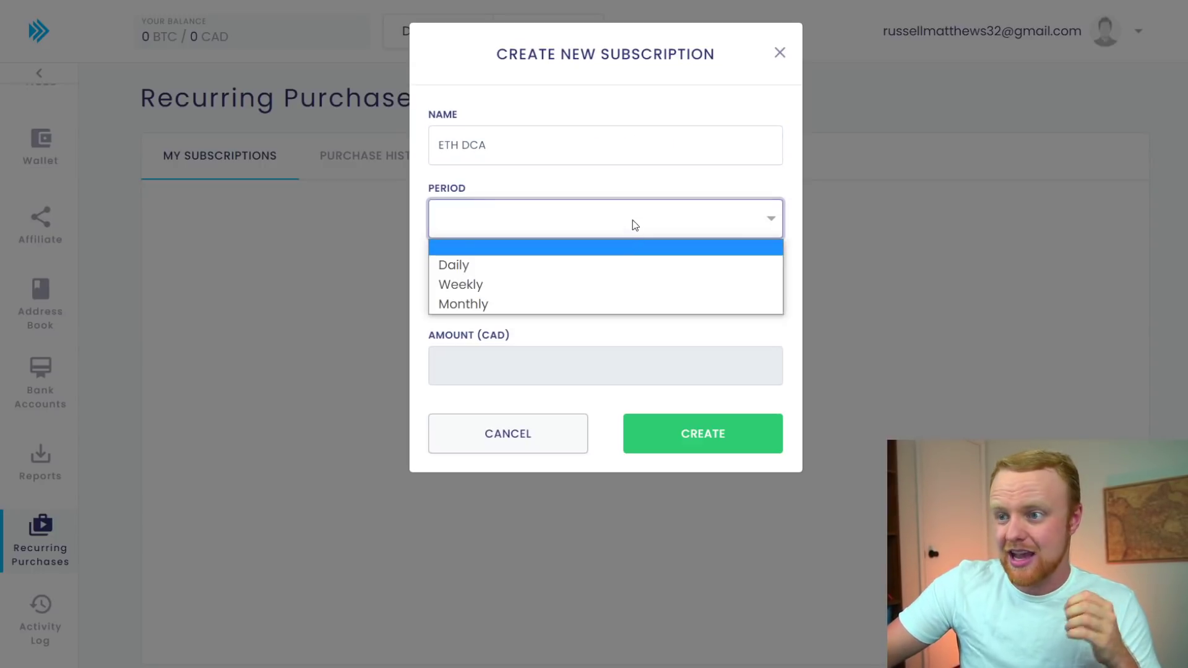
click(588, 286)
click(542, 298)
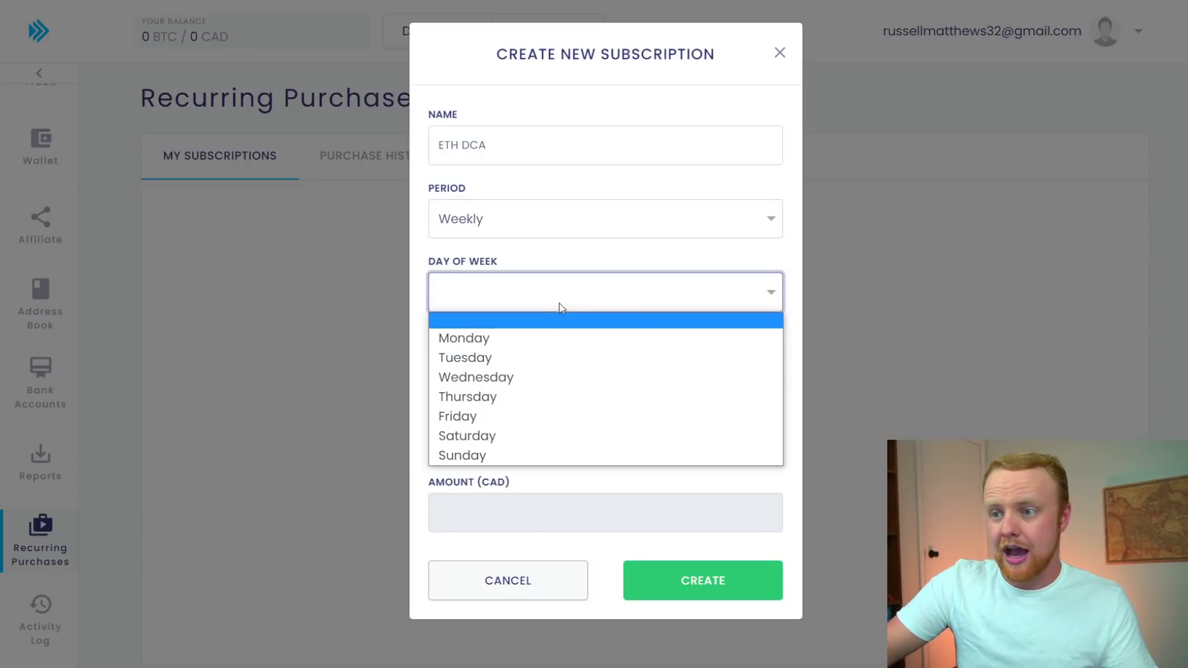
click(536, 358)
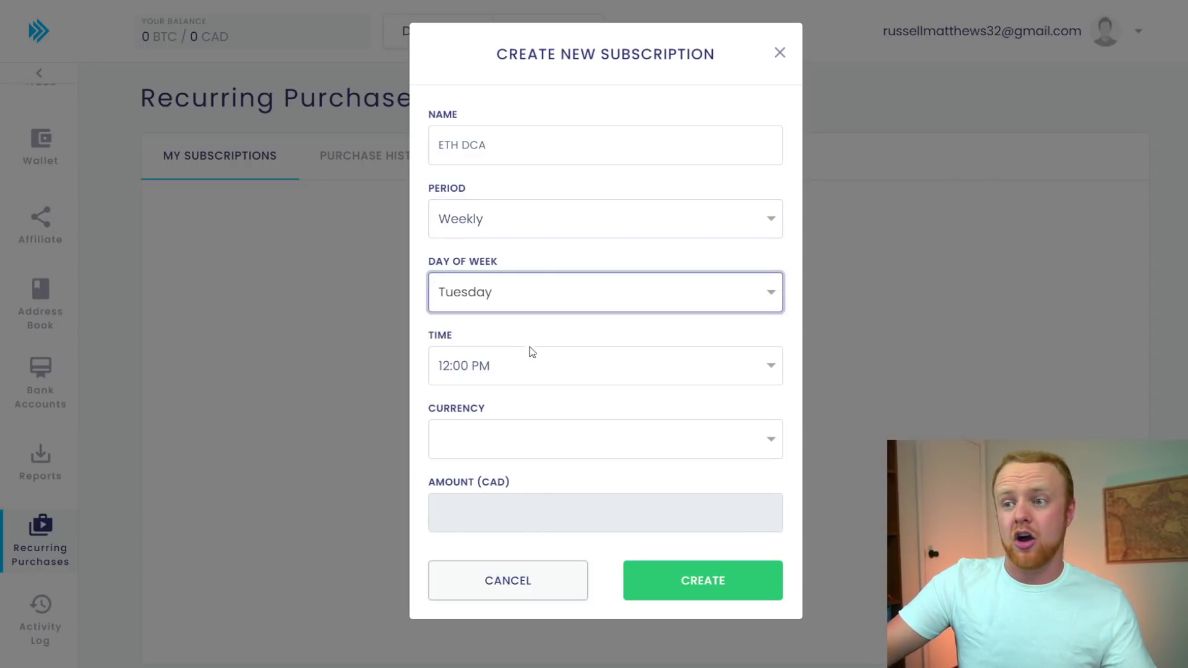
- Set the subscription's currency to ETH and its amount to 100 CAD
click(531, 456)
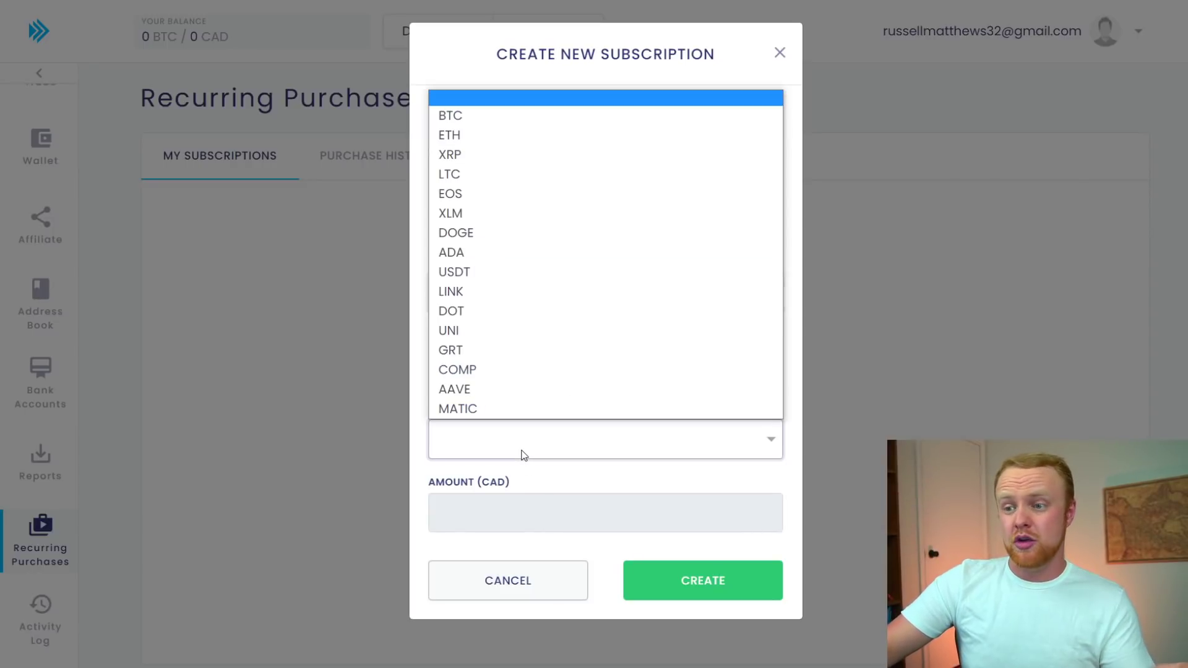
click(598, 136)
click(540, 520)
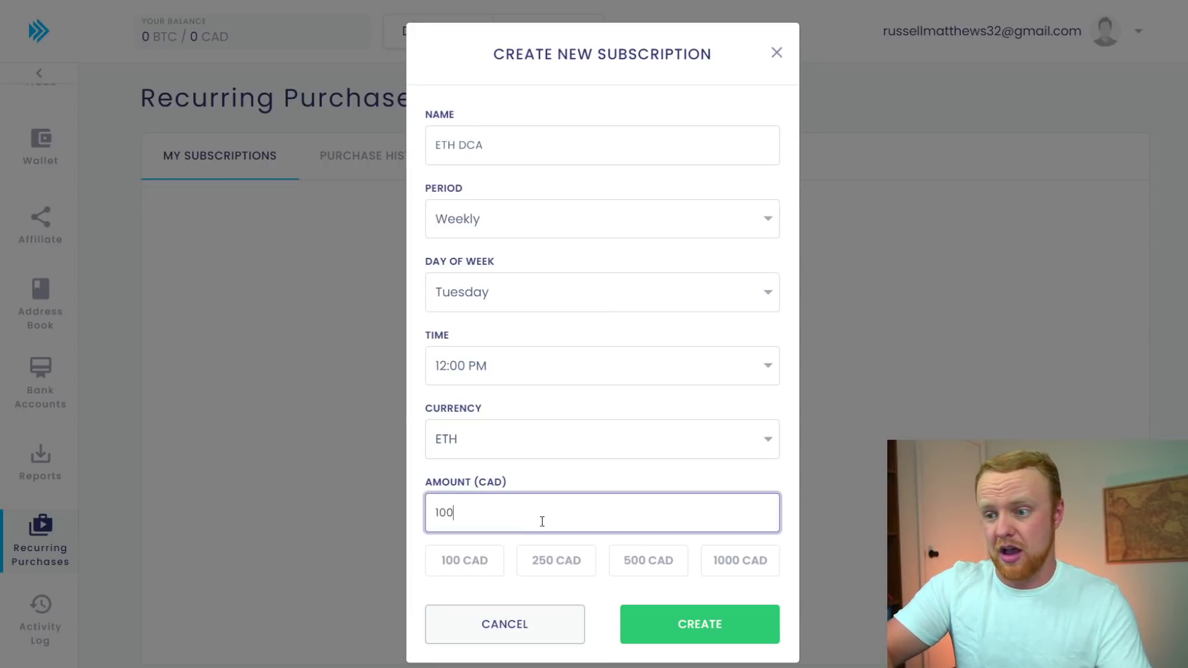
click(607, 483)
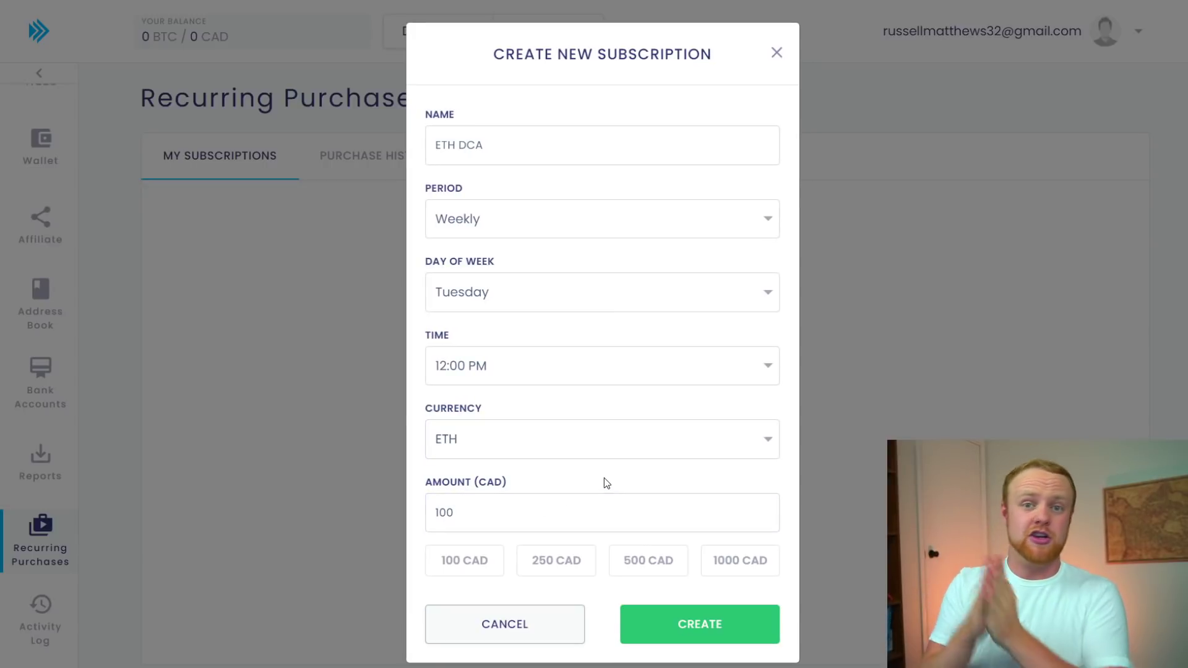